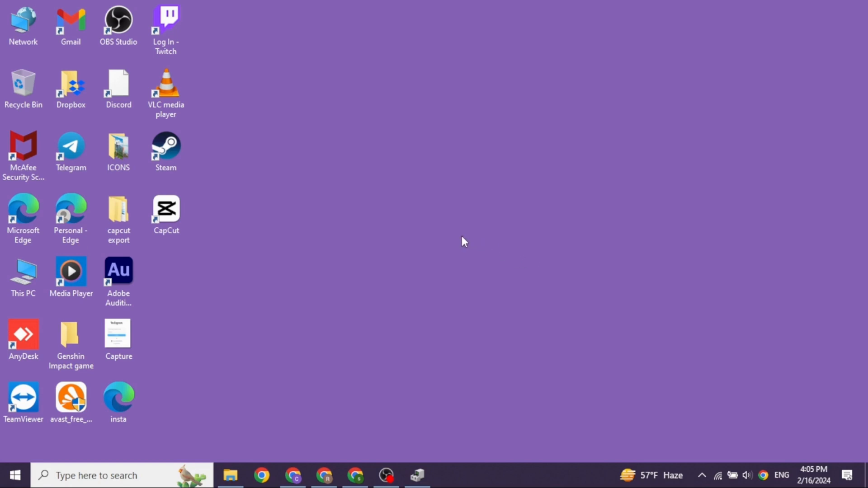
Step: Launch Device Manager from the Run dialog using the devmgmt.msc command
click(96, 475)
text(r)
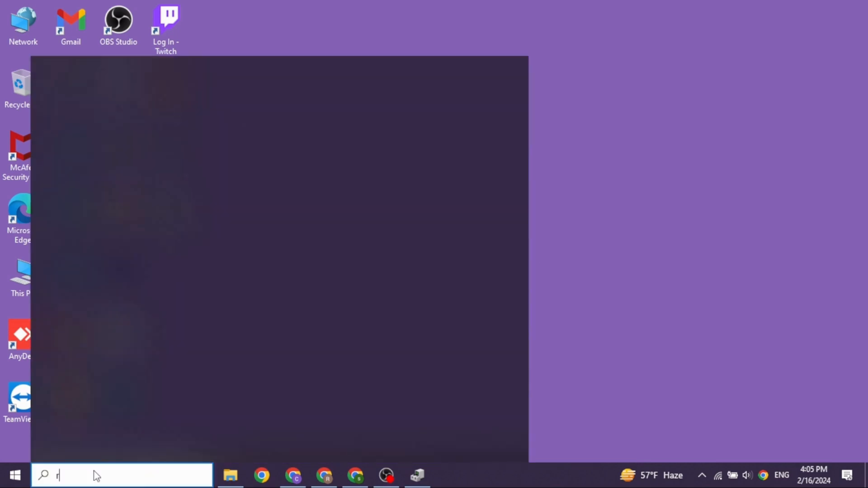
text(un)
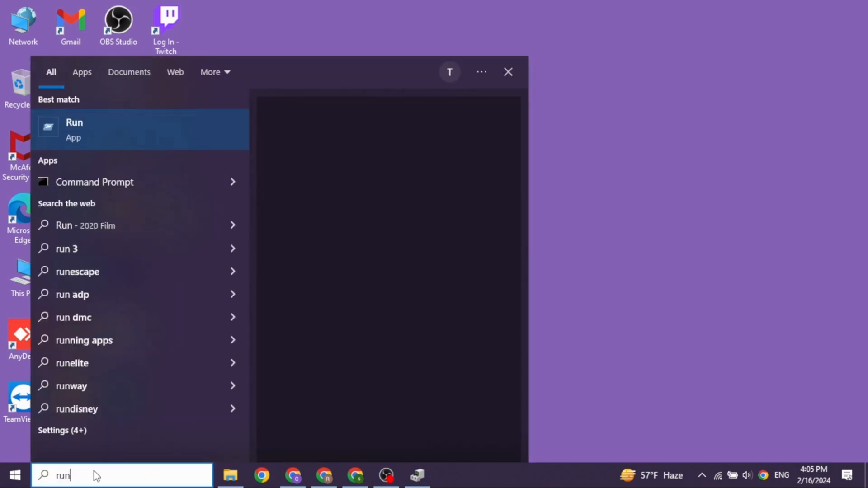
click(163, 136)
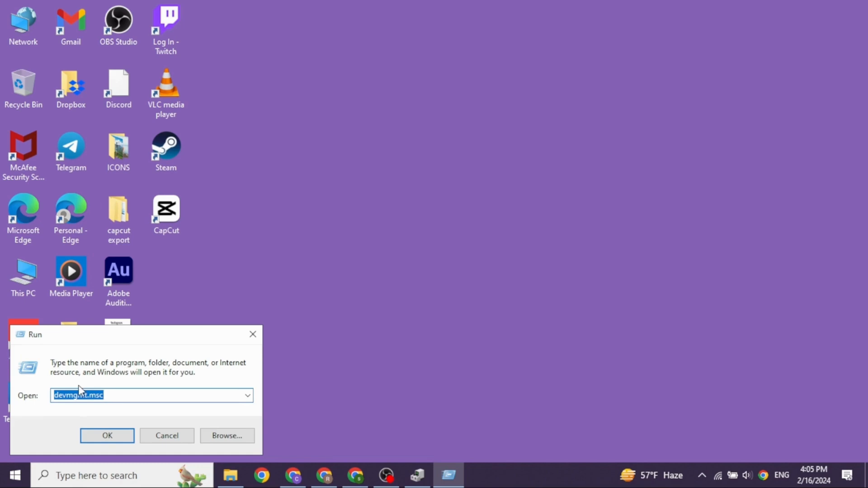
click(107, 436)
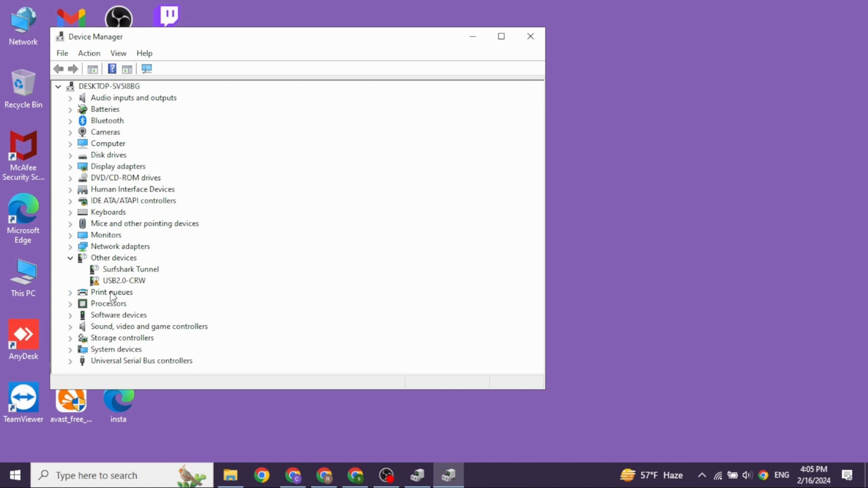
Step: Expand the Print queues category to reveal AnyDesk Printer
click(70, 293)
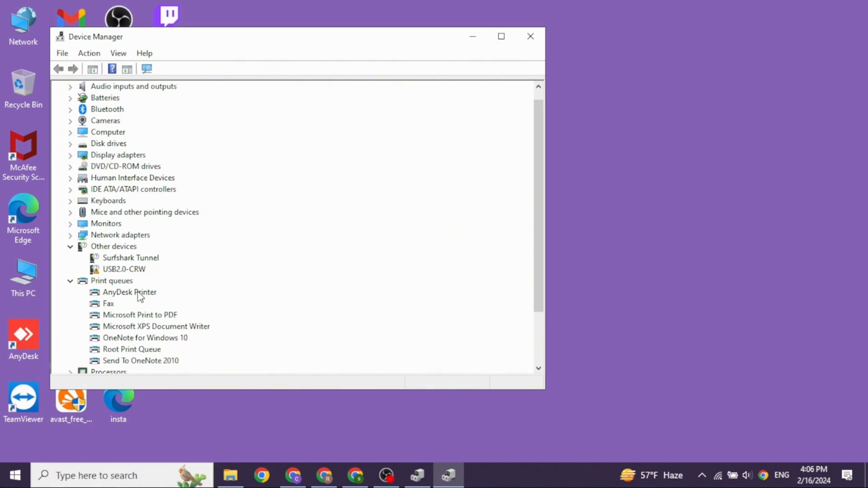
Step: Update AnyDesk Printer's driver to Generic software device via a manually picked driver list
right_click(139, 296)
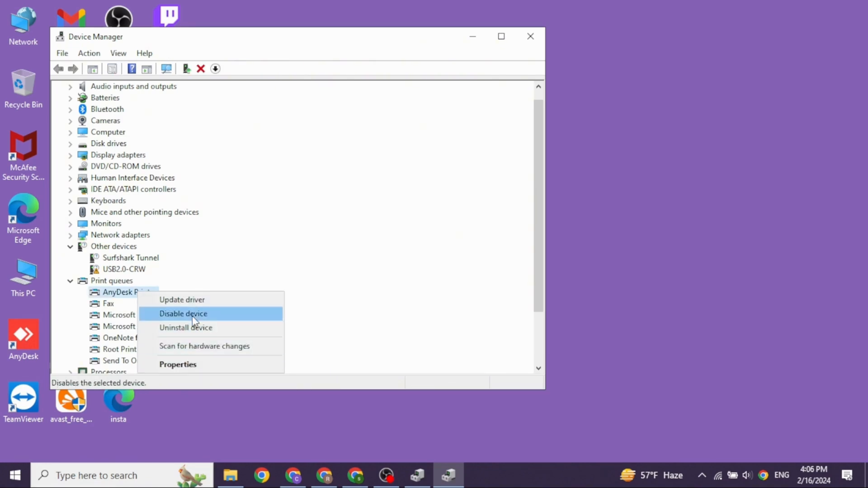
click(218, 305)
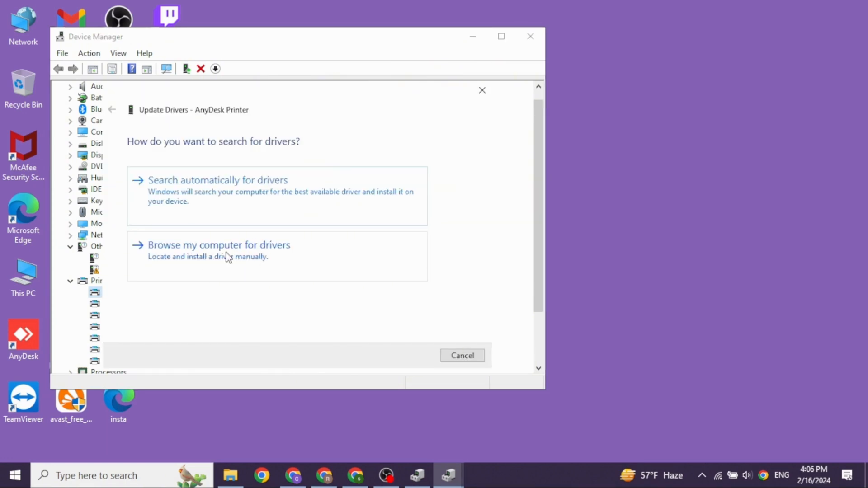
click(252, 264)
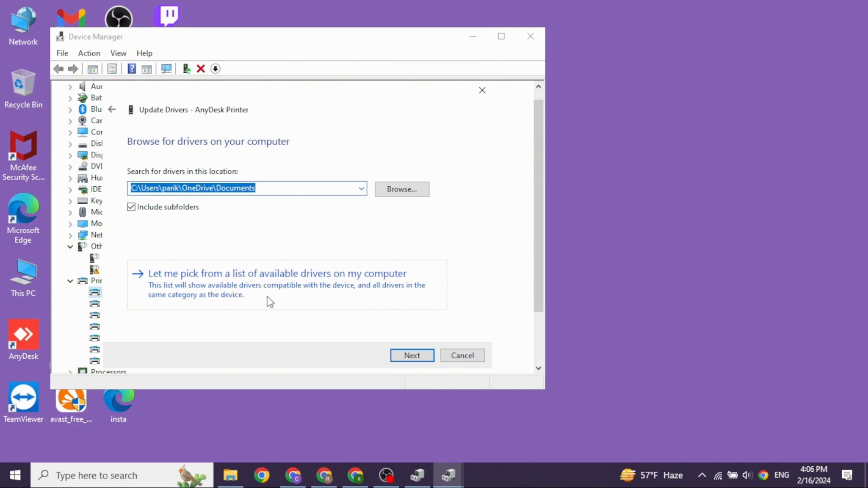
click(252, 295)
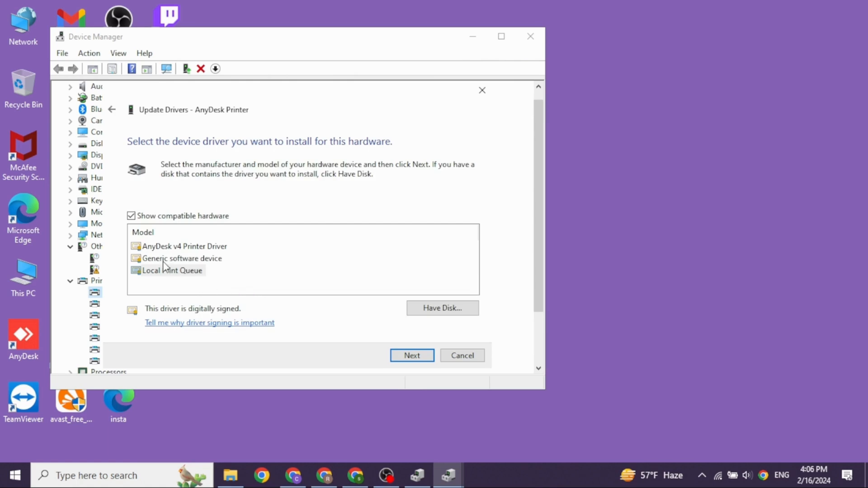
click(165, 260)
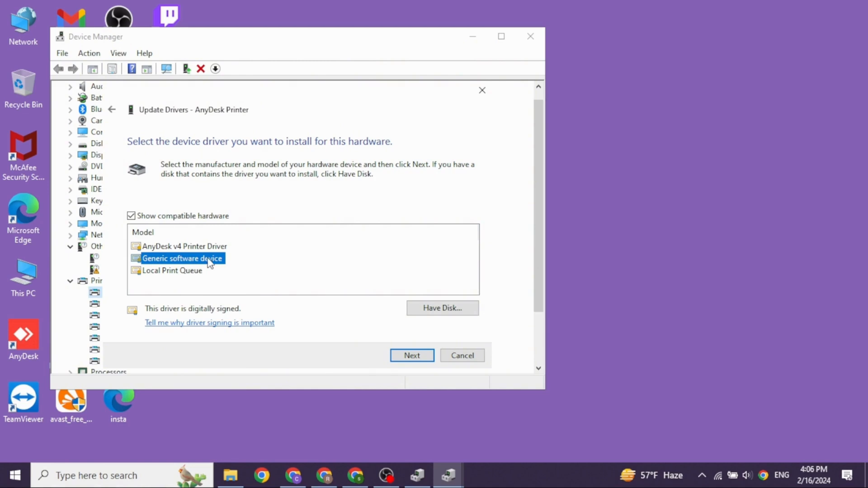
click(412, 355)
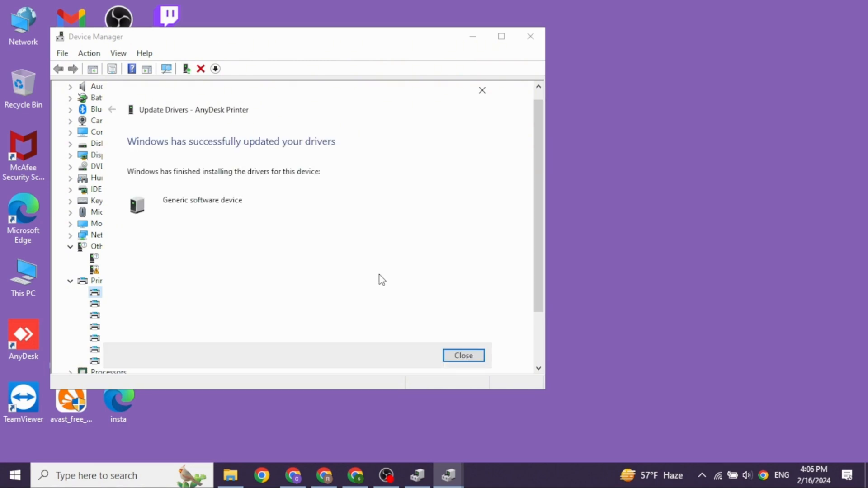
Step: Close the finished Update Drivers wizard and minimize Device Manager to the desktop
click(454, 359)
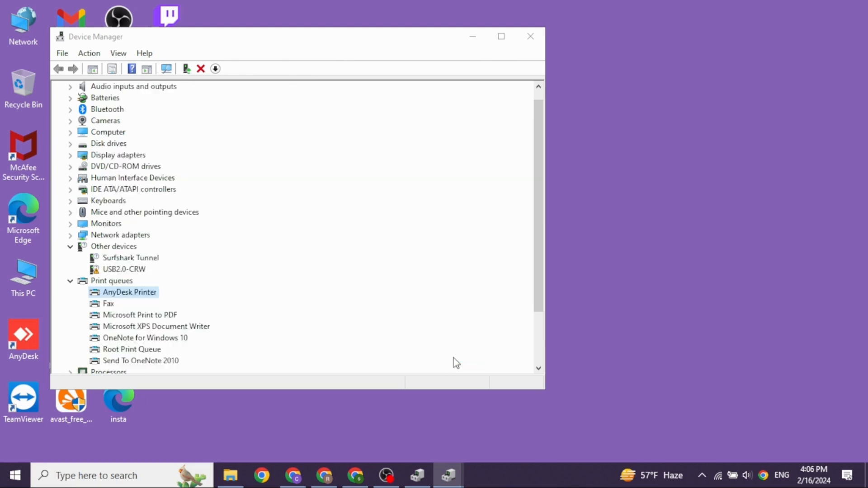
click(471, 37)
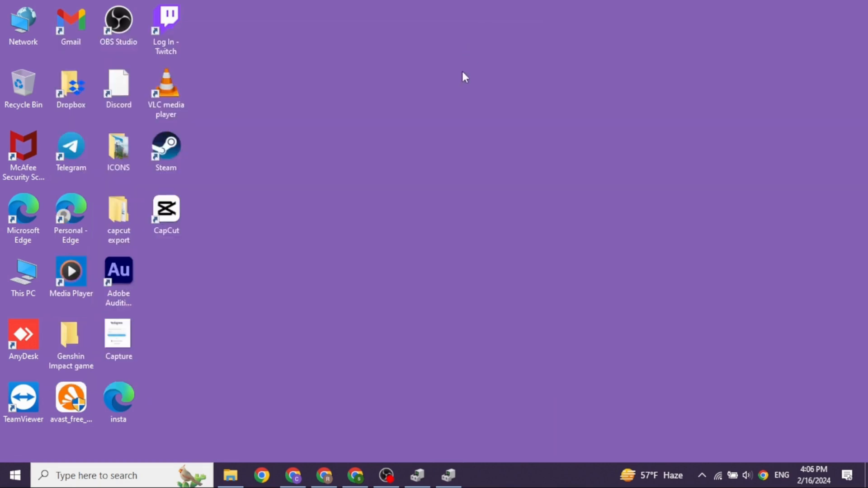